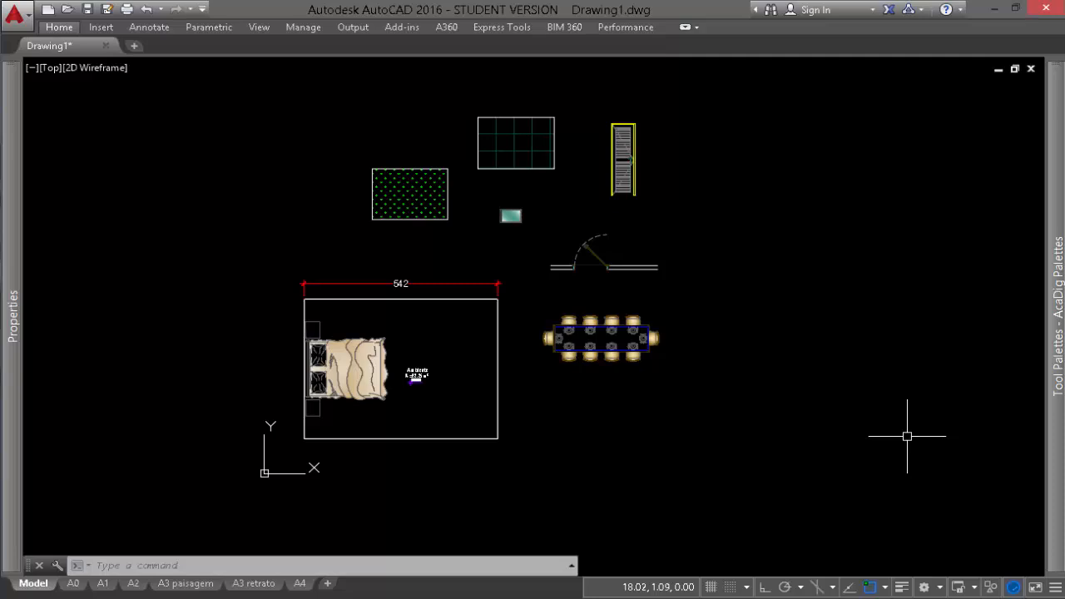
# Step: Toggle the command history window and object snap, restoring both to their original state
pyautogui.press('F2')
pyautogui.press('F2')
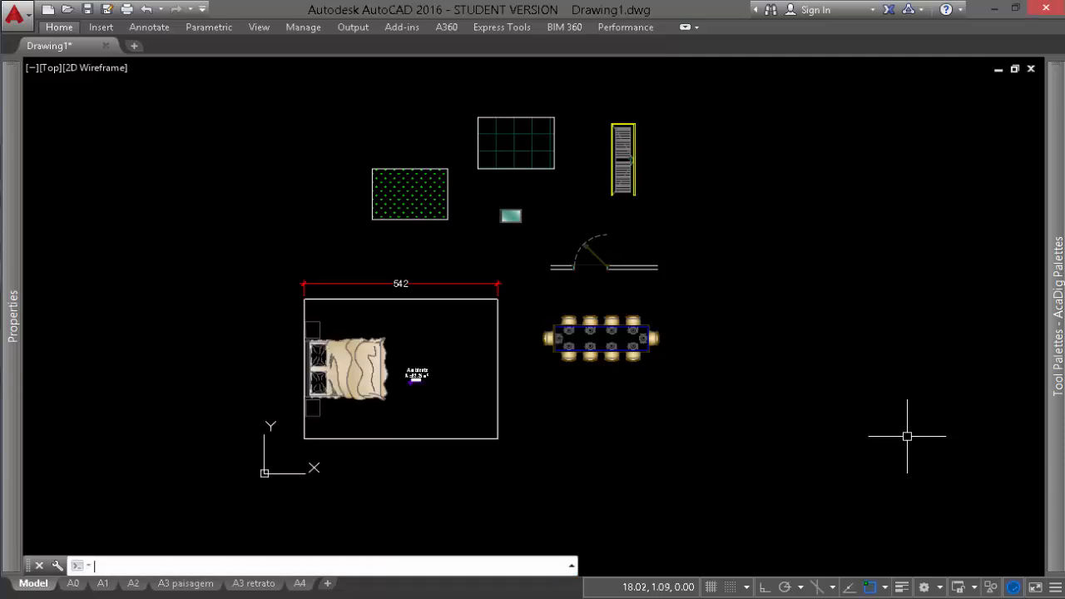
pyautogui.press('F3')
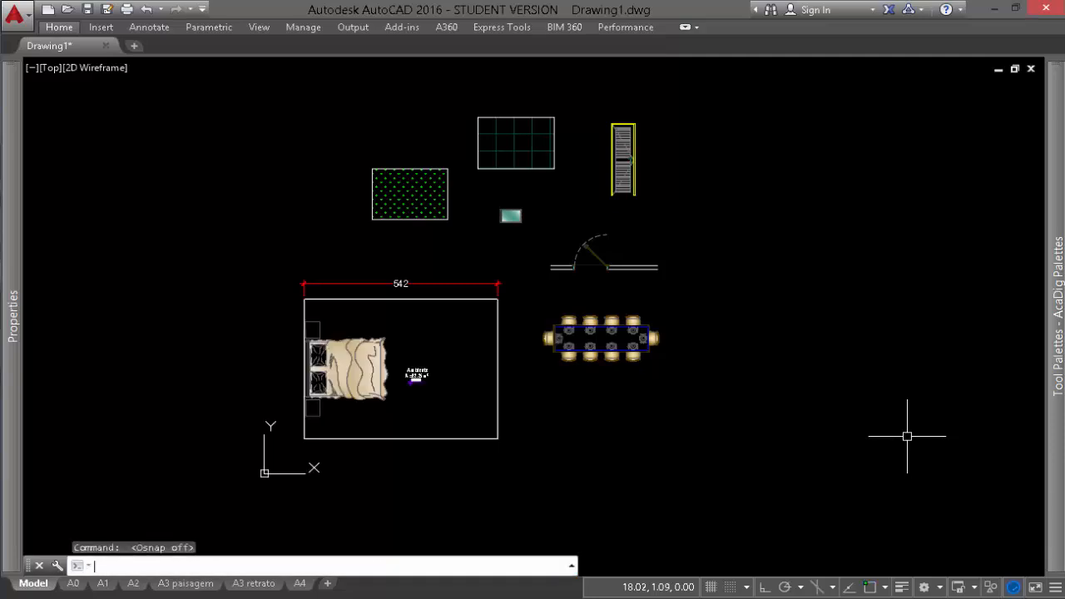
pyautogui.press('F3')
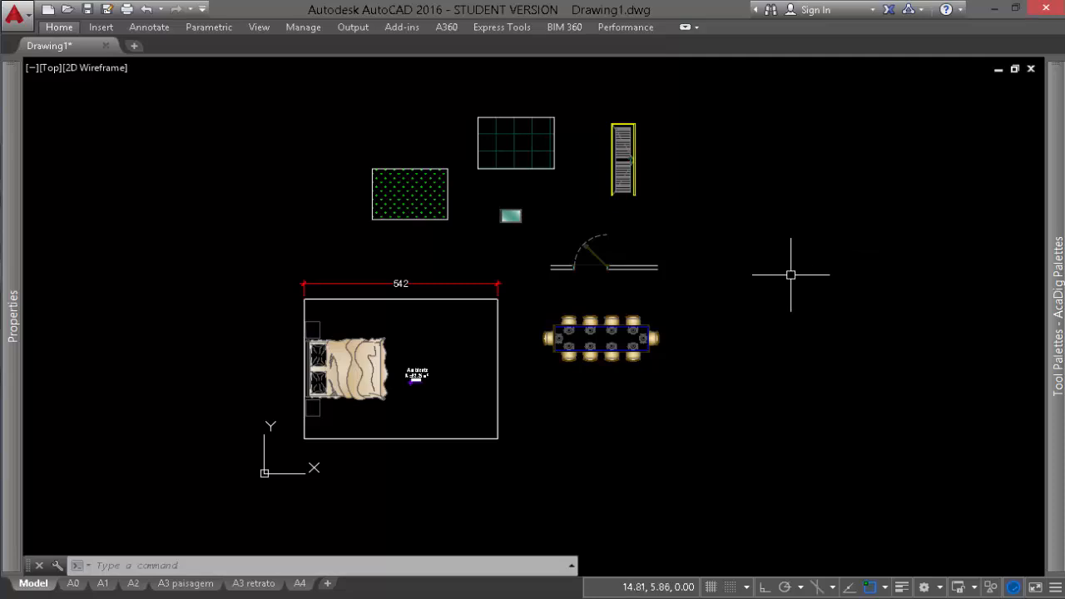
# Step: Draw a horizontal line in the empty area to the right of the door and dining table, using polar tracking
pyautogui.write('l')
pyautogui.press('Return')
pyautogui.click(764, 299)
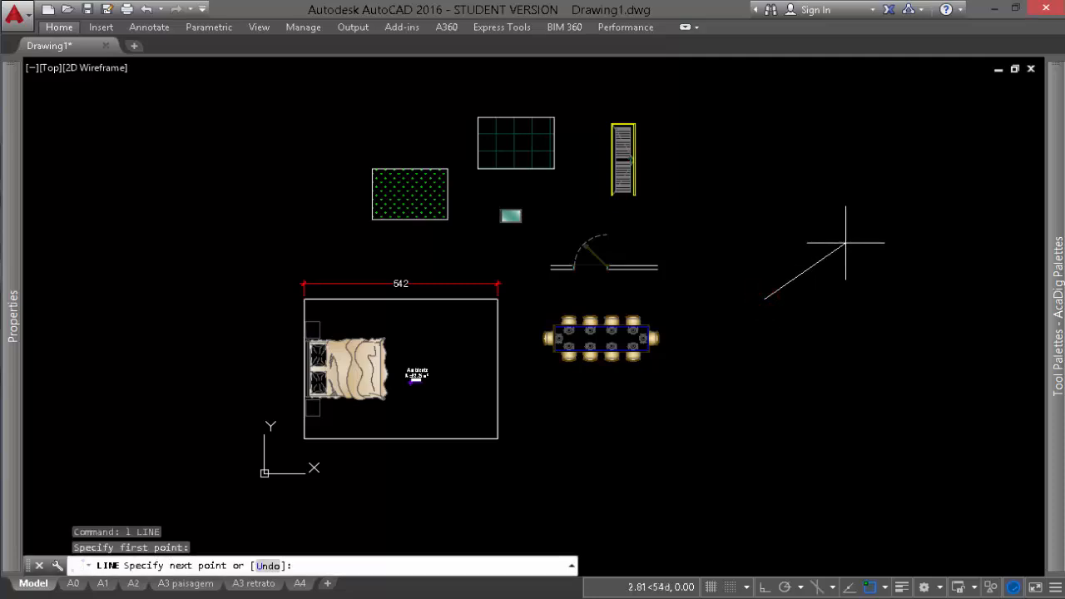
pyautogui.press('F10')
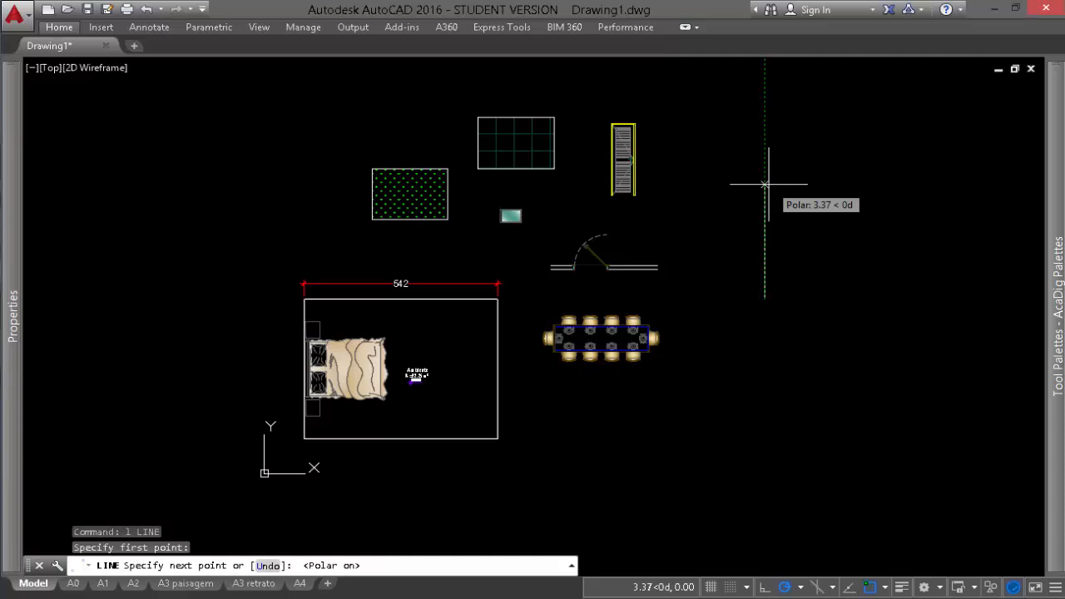
pyautogui.scroll(4, 765, 184)
pyautogui.scroll(-2, 765, 184)
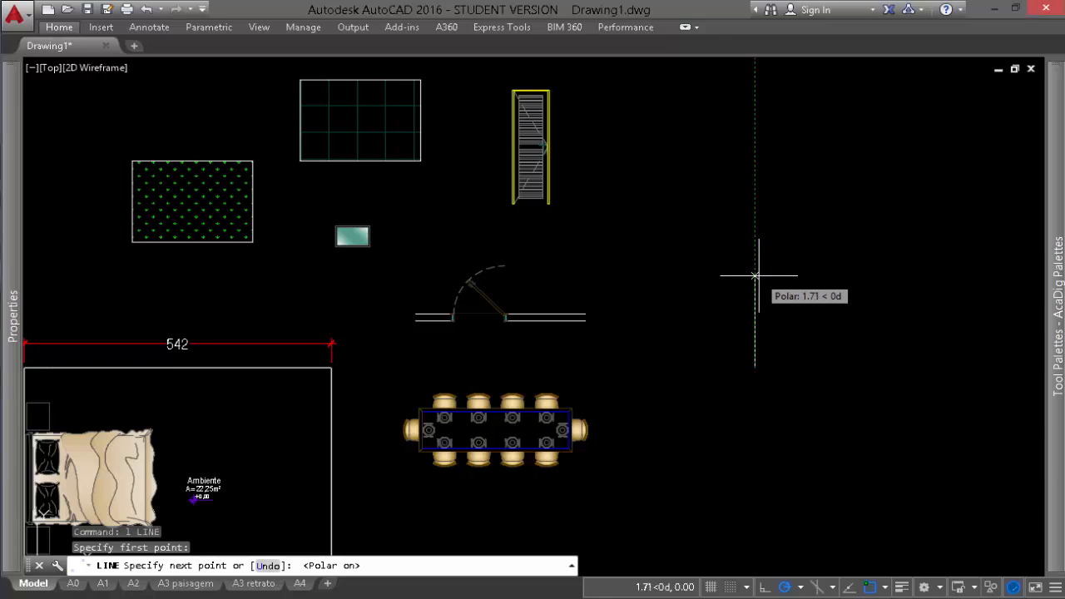
pyautogui.press('F8')
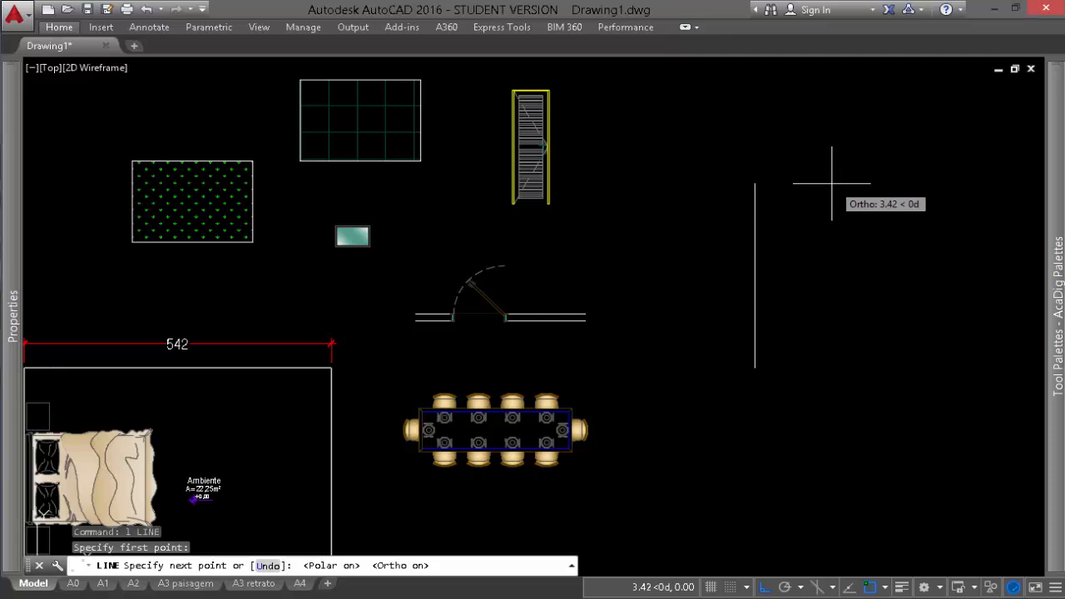
pyautogui.press('F8')
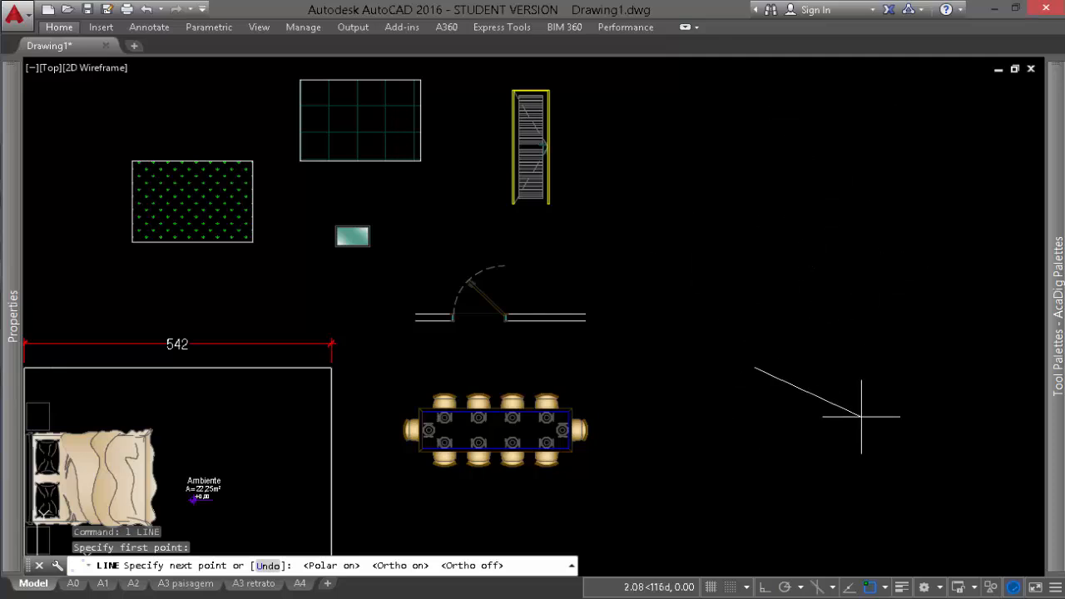
pyautogui.press('F10')
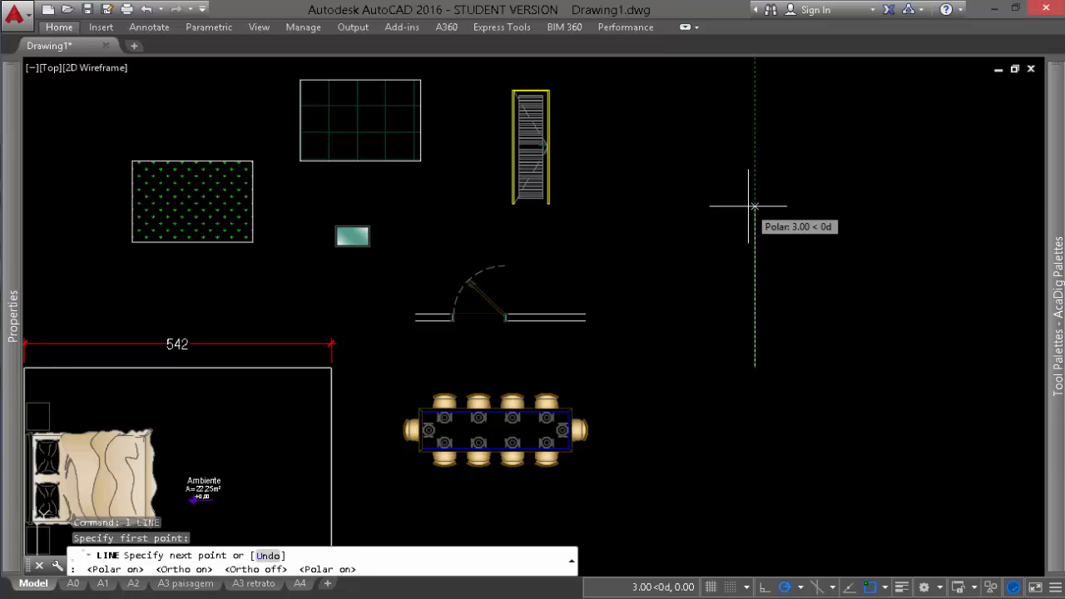
pyautogui.click(954, 367)
pyautogui.press('Return')
pyautogui.moveTo(897, 410); pyautogui.dragTo(754, 324, button='middle')
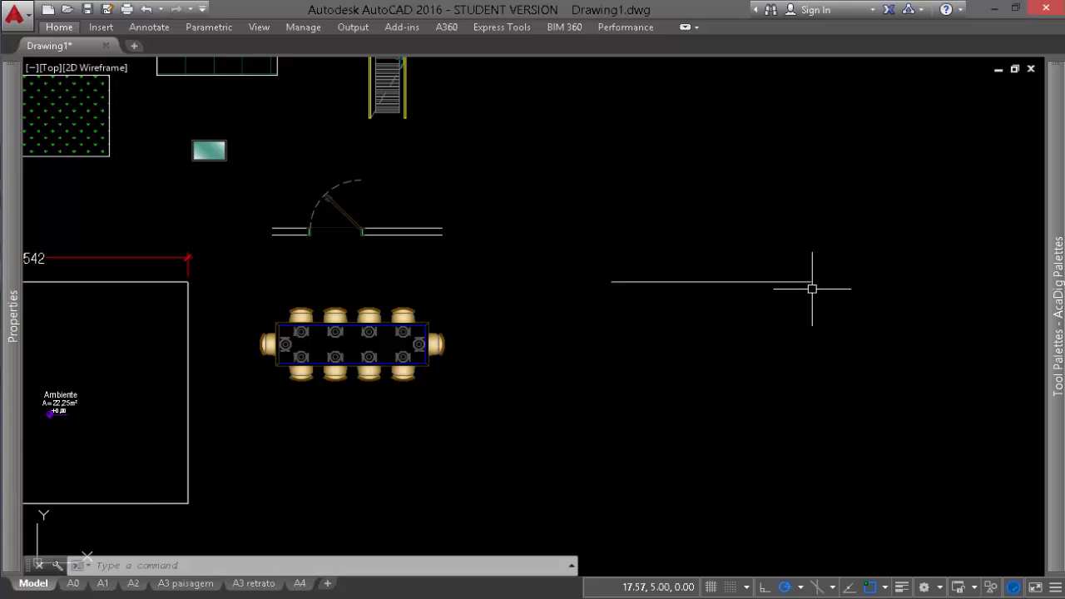
# Step: Turn on object snap tracking and draw a second horizontal line about 2.45 long, aligned with the first line's right endpoint
pyautogui.moveTo(876, 241); pyautogui.dragTo(835, 238, button='middle')
pyautogui.press('F11')
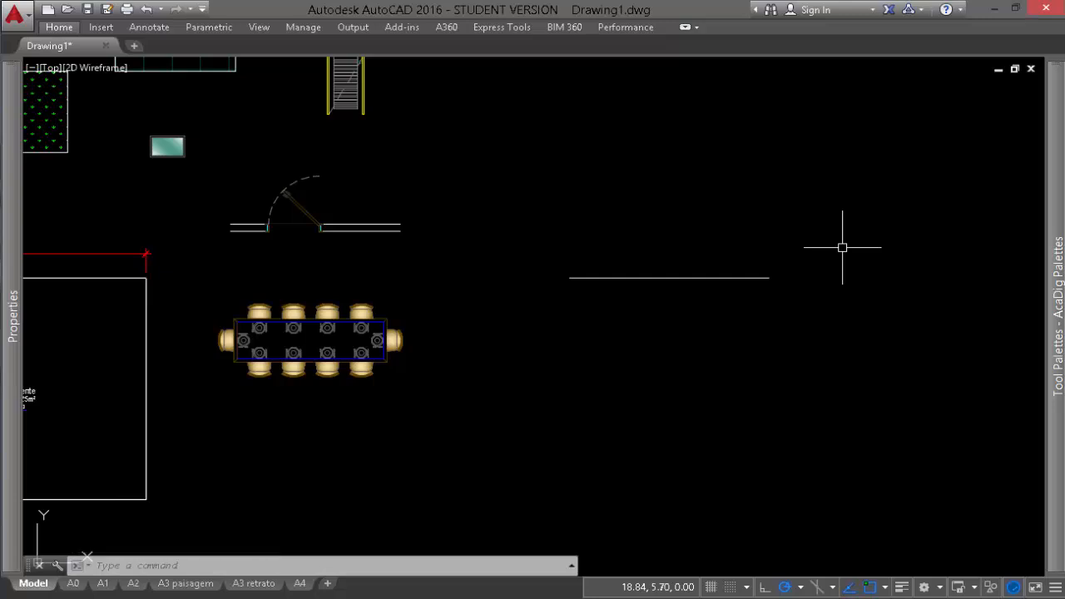
pyautogui.write('l')
pyautogui.press('Return')
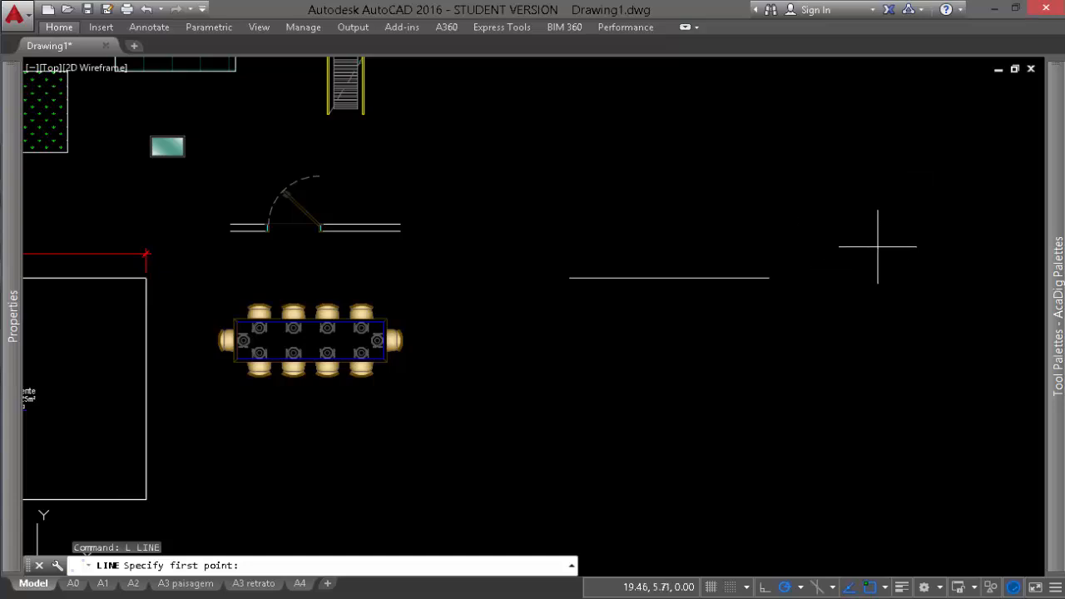
pyautogui.moveTo(945, 260); pyautogui.dragTo(737, 258, button='middle')
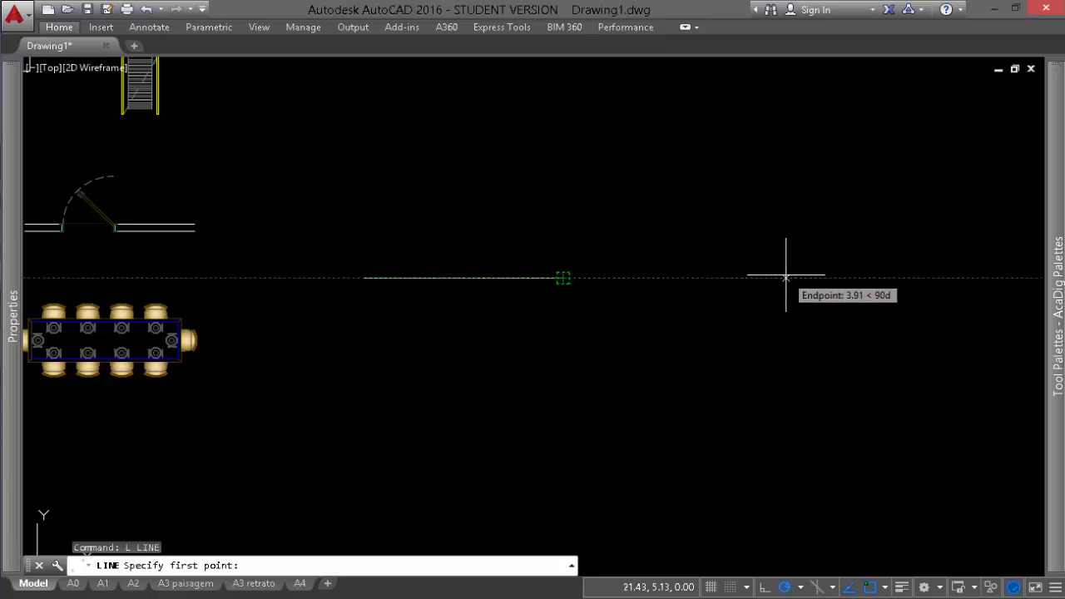
pyautogui.click(842, 278)
pyautogui.click(980, 278)
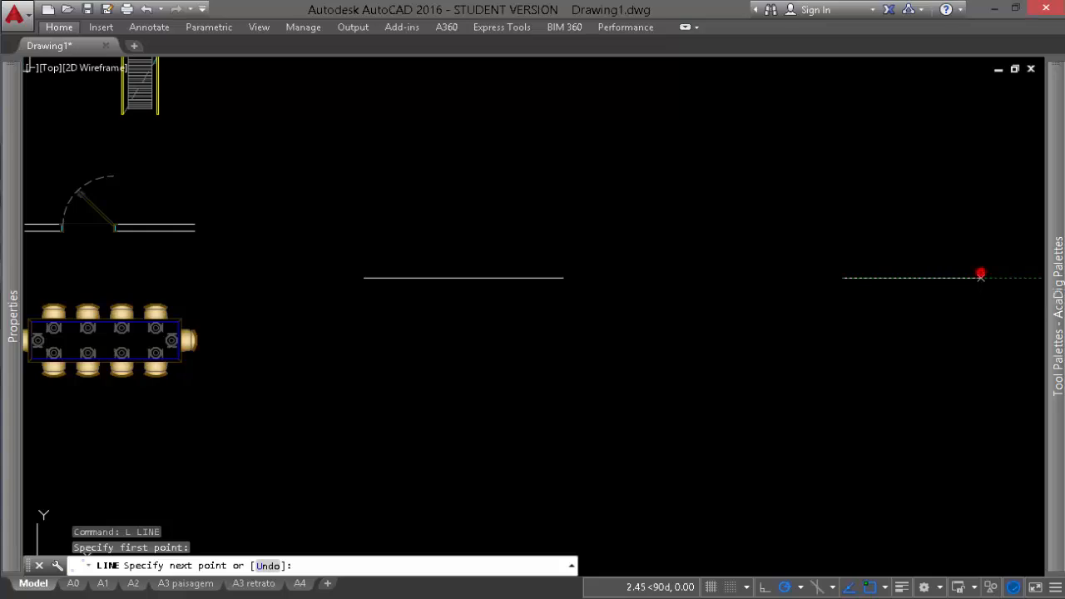
pyautogui.press('Return')
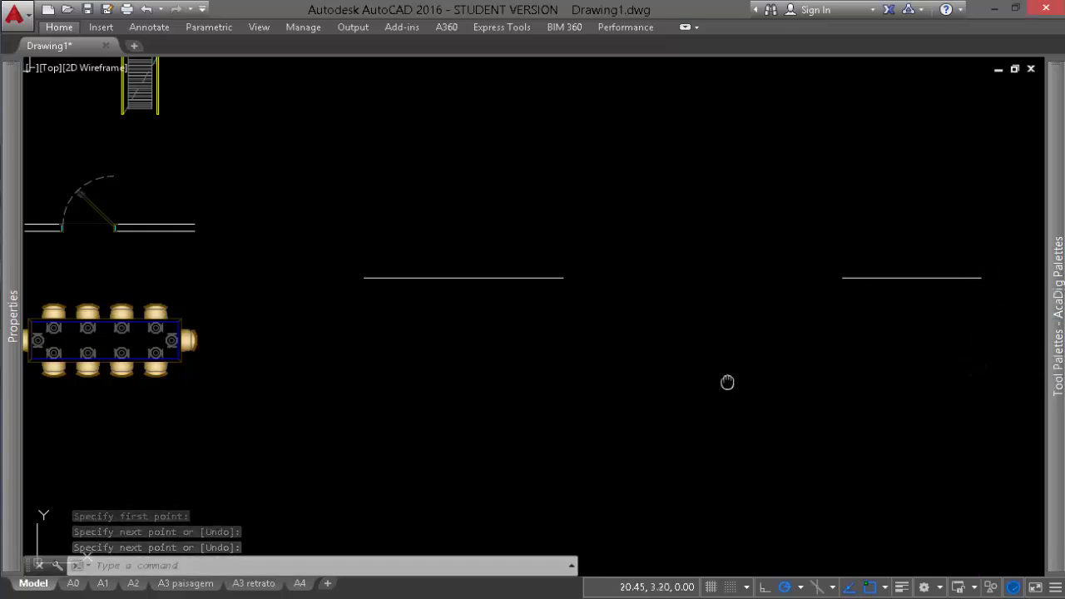
# Step: Draw a horizontal line level with the door wall's lower edge, aligned vertically with both endpoints of the first line
pyautogui.moveTo(727, 381); pyautogui.dragTo(763, 292, button='middle')
pyautogui.press('Return')
pyautogui.moveTo(524, 274); pyautogui.dragTo(641, 407, button='middle')
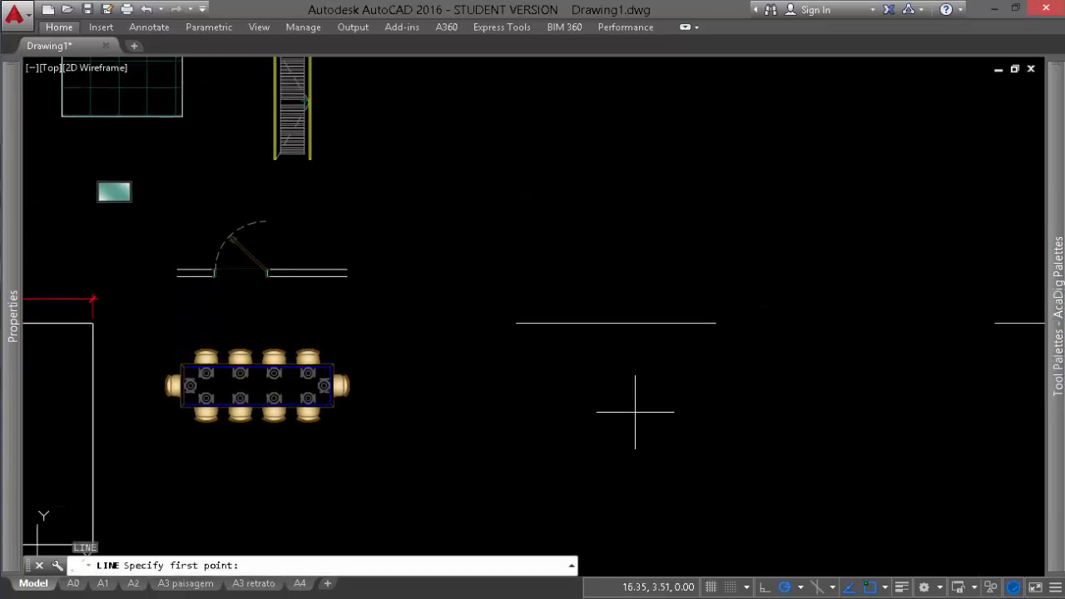
pyautogui.scroll(1, 446, 407)
pyautogui.moveTo(285, 194)
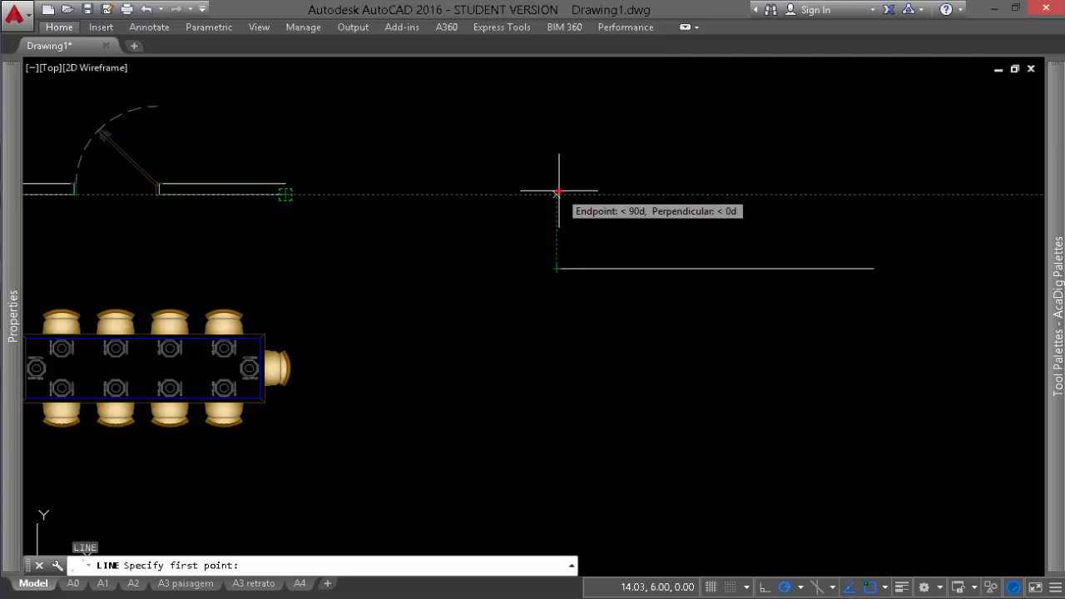
pyautogui.click(558, 192)
pyautogui.moveTo(743, 177); pyautogui.dragTo(598, 192, button='middle')
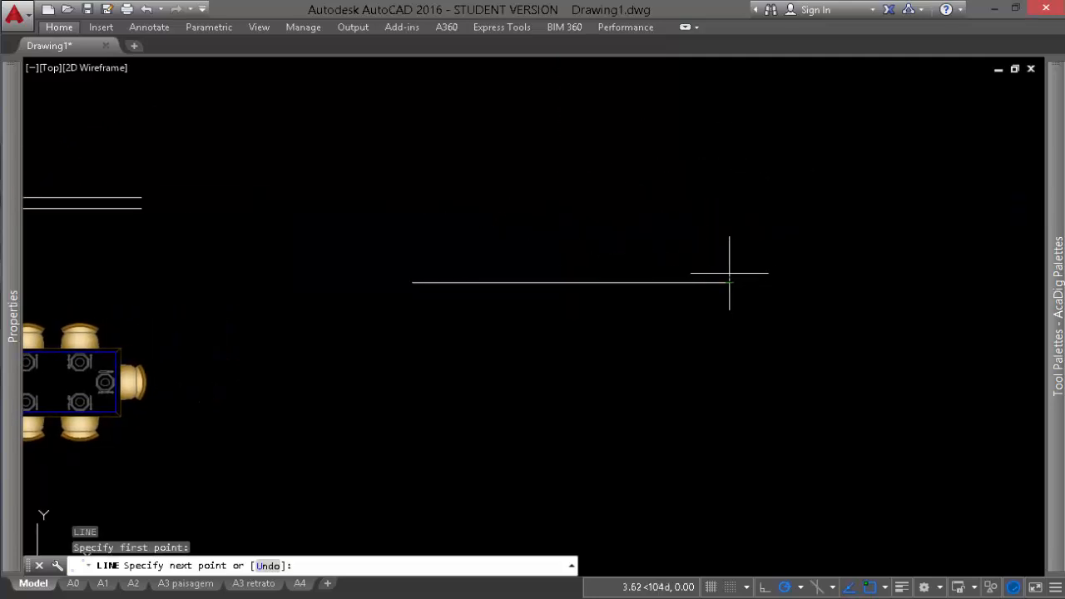
pyautogui.click(730, 207)
pyautogui.press('Return')
# Step: Draw a line starting 1.2 to the right of the upper line's endpoint, ending directly above the second lower line's left endpoint
pyautogui.moveTo(772, 314); pyautogui.dragTo(695, 355, button='middle')
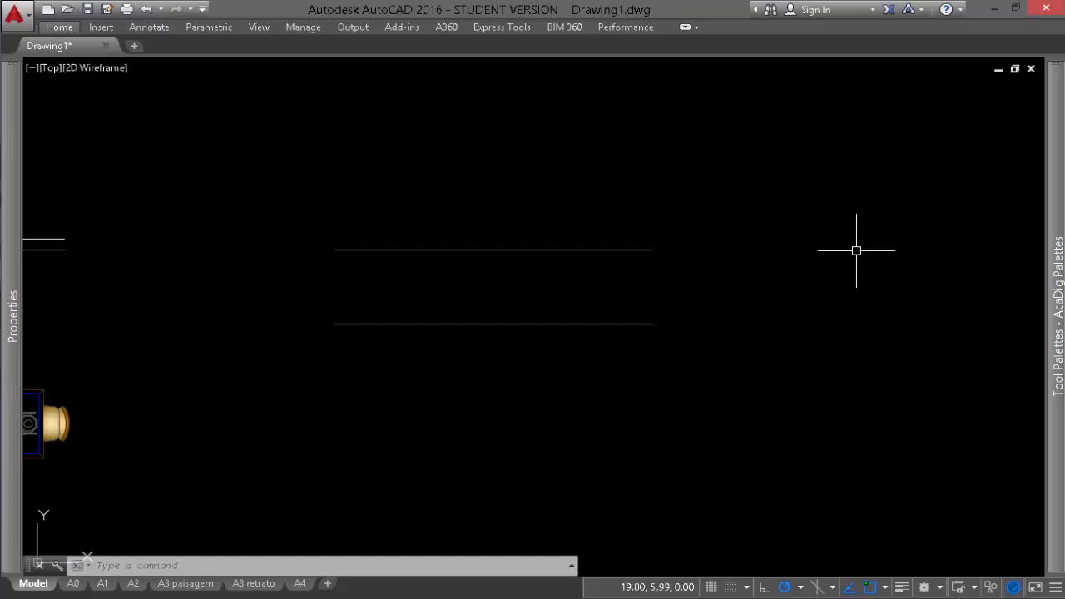
pyautogui.write('l')
pyautogui.press('Return')
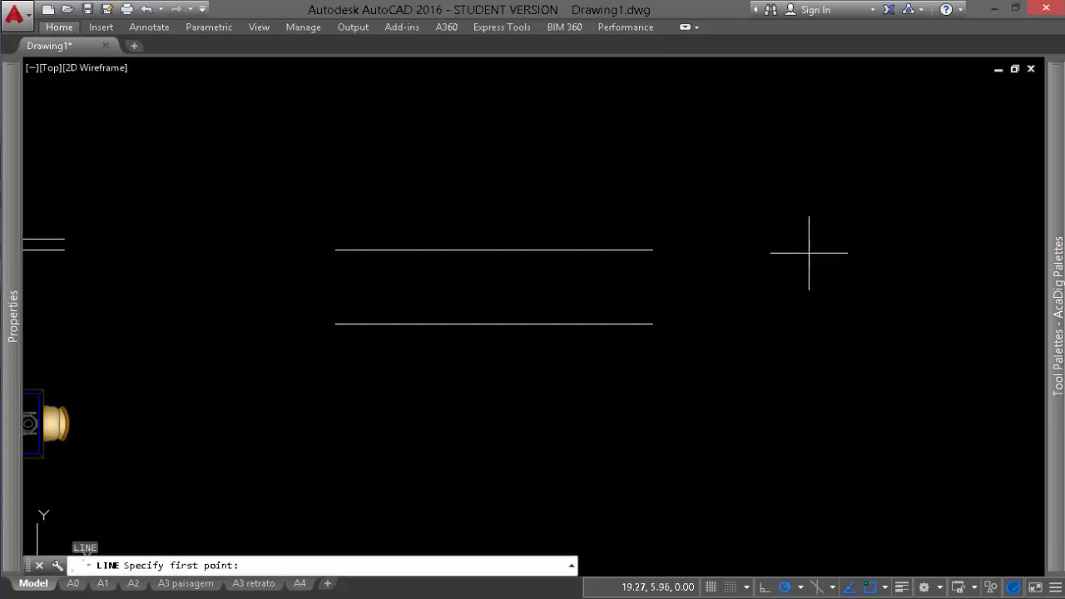
pyautogui.moveTo(768, 252); pyautogui.dragTo(657, 254, button='middle')
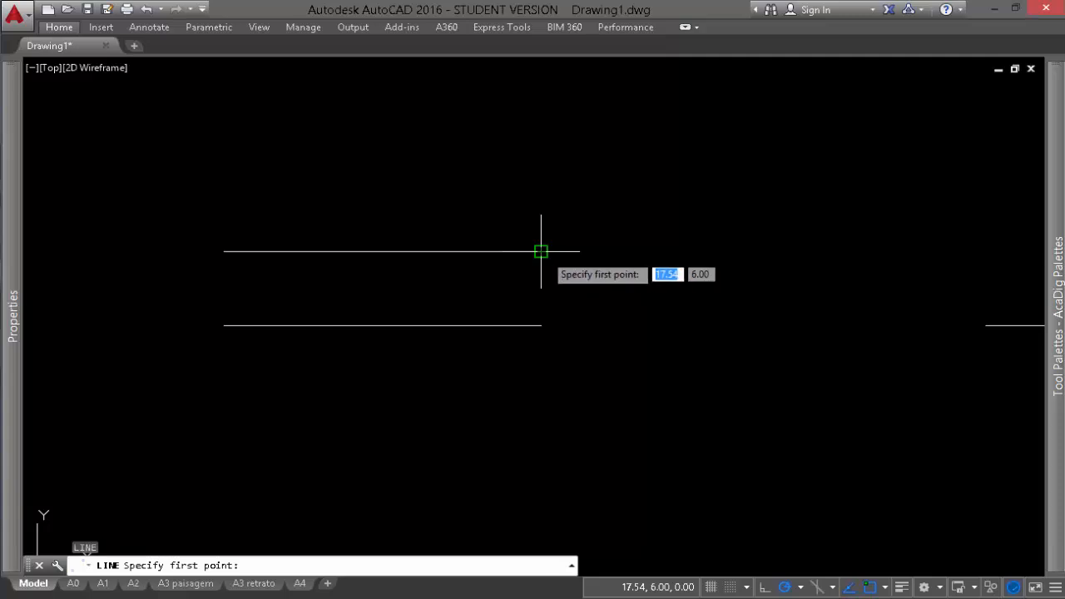
pyautogui.write('1')
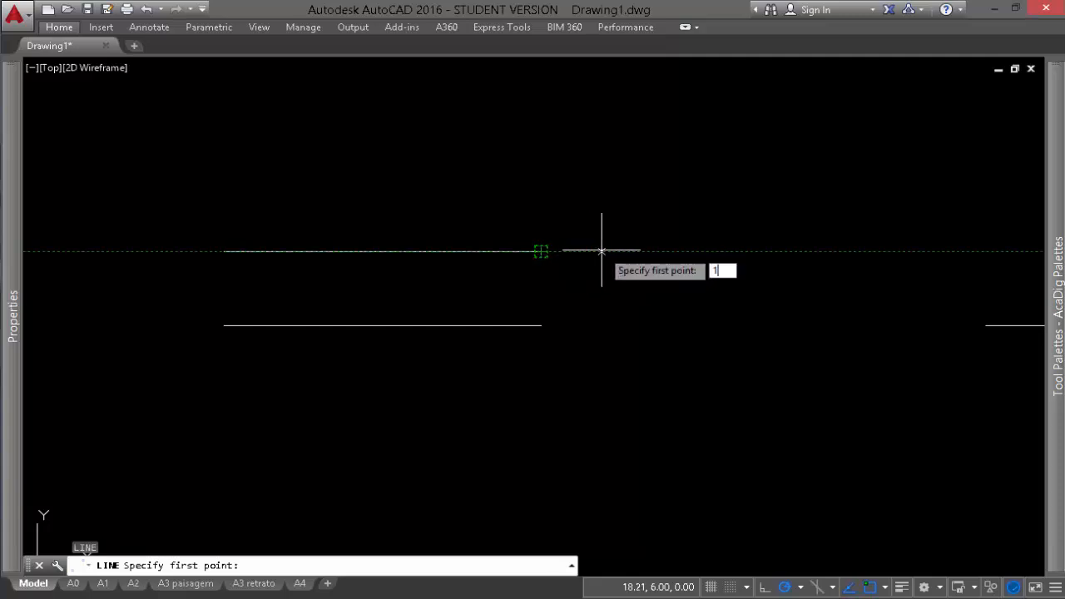
pyautogui.write('.2')
pyautogui.press('Return')
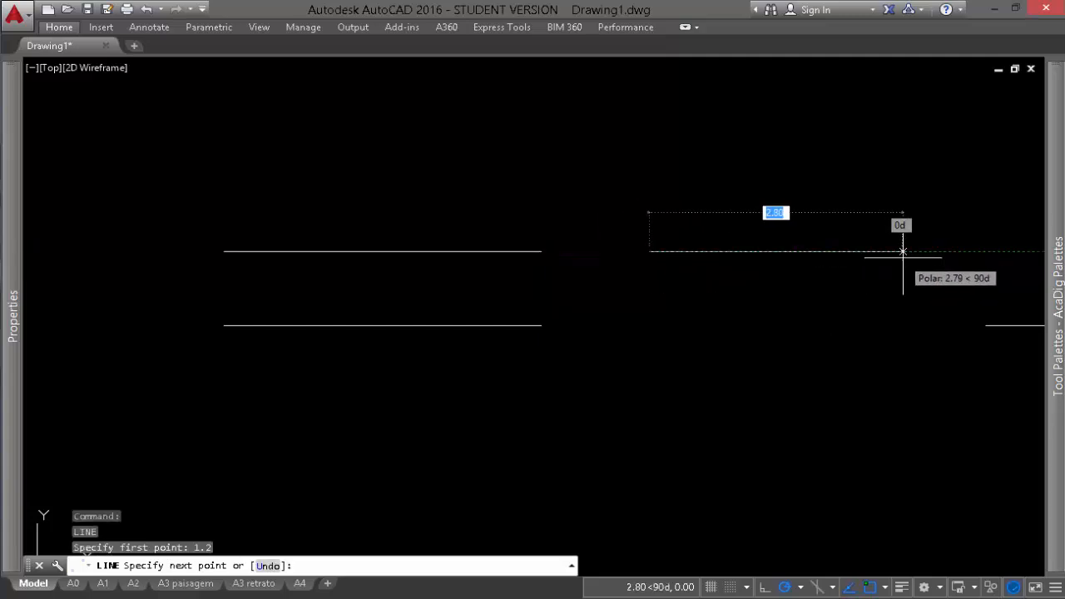
pyautogui.moveTo(938, 248); pyautogui.dragTo(735, 248, button='middle')
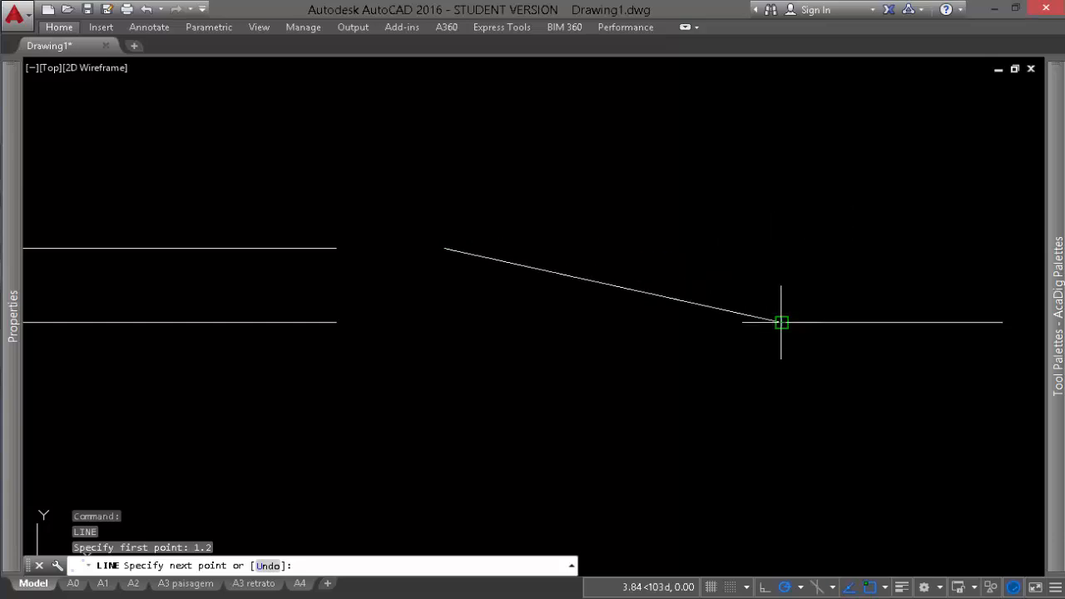
pyautogui.click(781, 247)
pyautogui.press('Return')
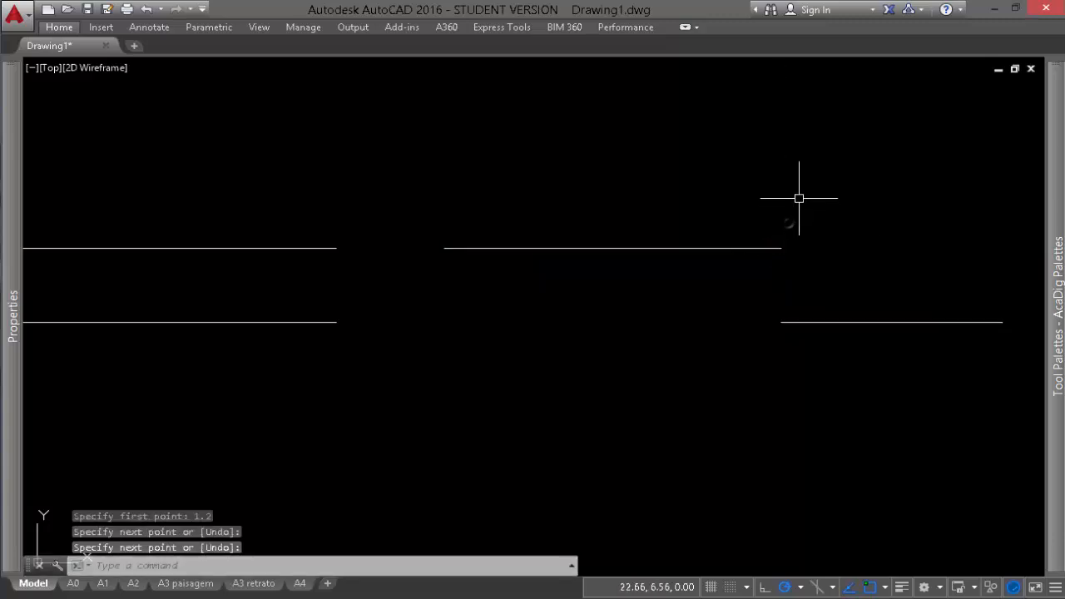
# Step: Draw a vertical line about 1.13 long downward, starting about 0.14 left of the upper line's left endpoint
pyautogui.scroll(-2, 803, 200)
pyautogui.moveTo(807, 207); pyautogui.dragTo(770, 278, button='middle')
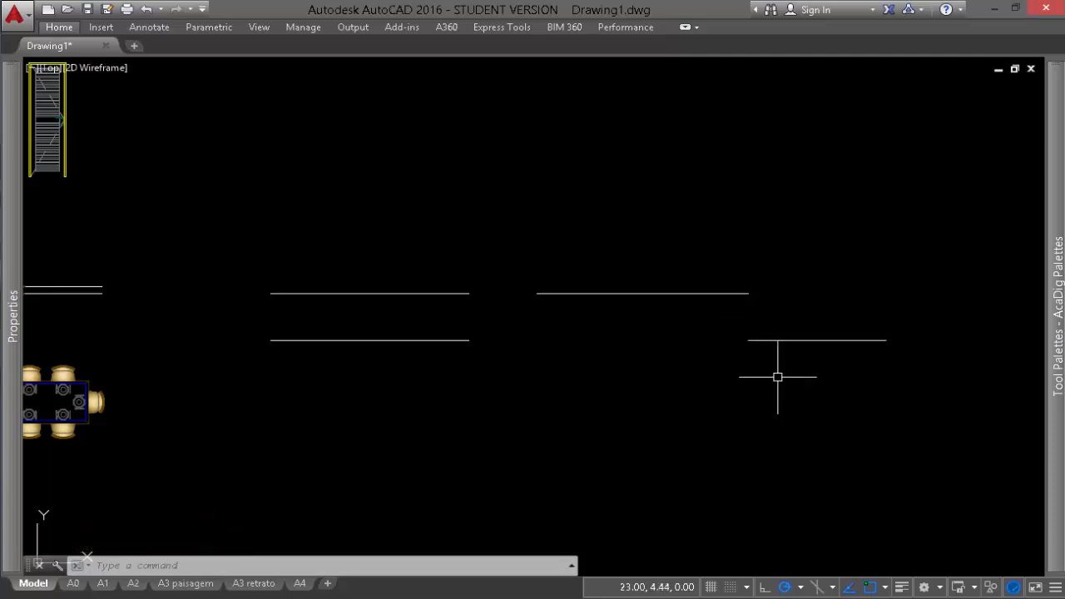
pyautogui.write('l')
pyautogui.press('Return')
pyautogui.scroll(-2, 823, 342)
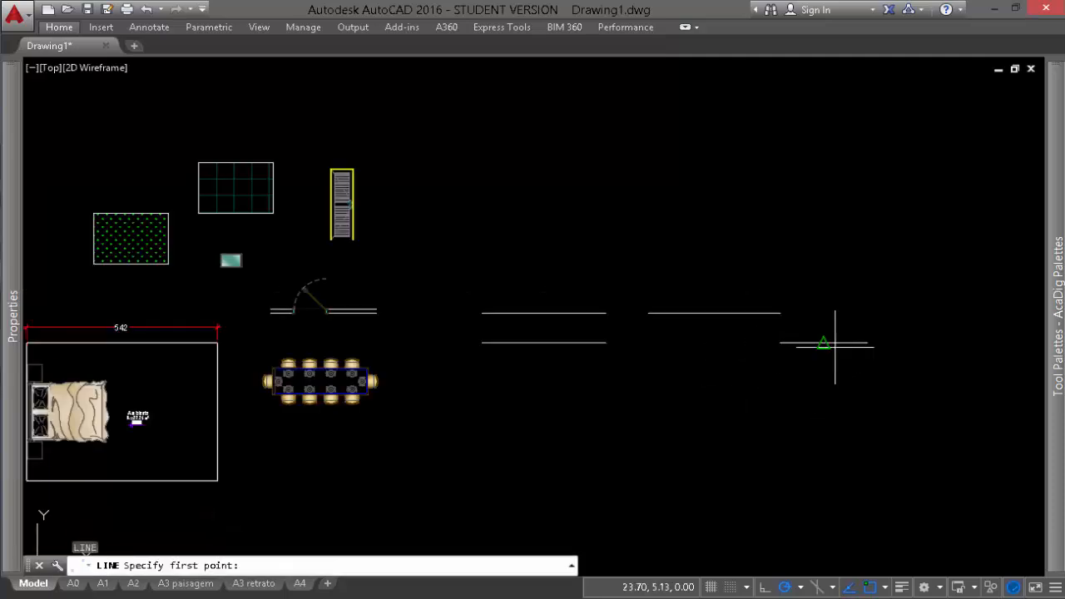
pyautogui.scroll(-1, 468, 313)
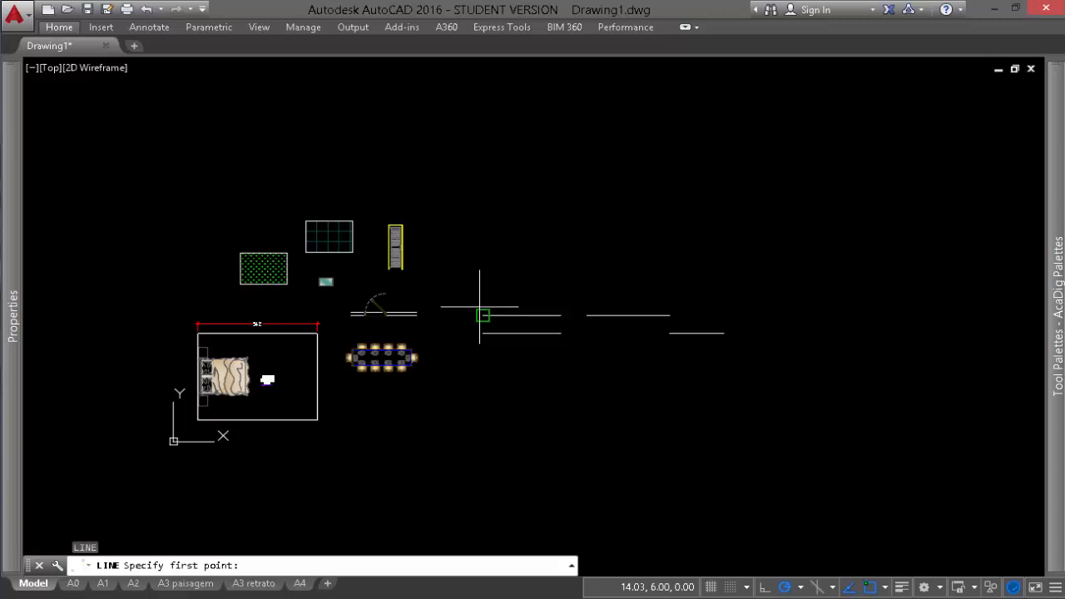
pyautogui.scroll(4, 477, 316)
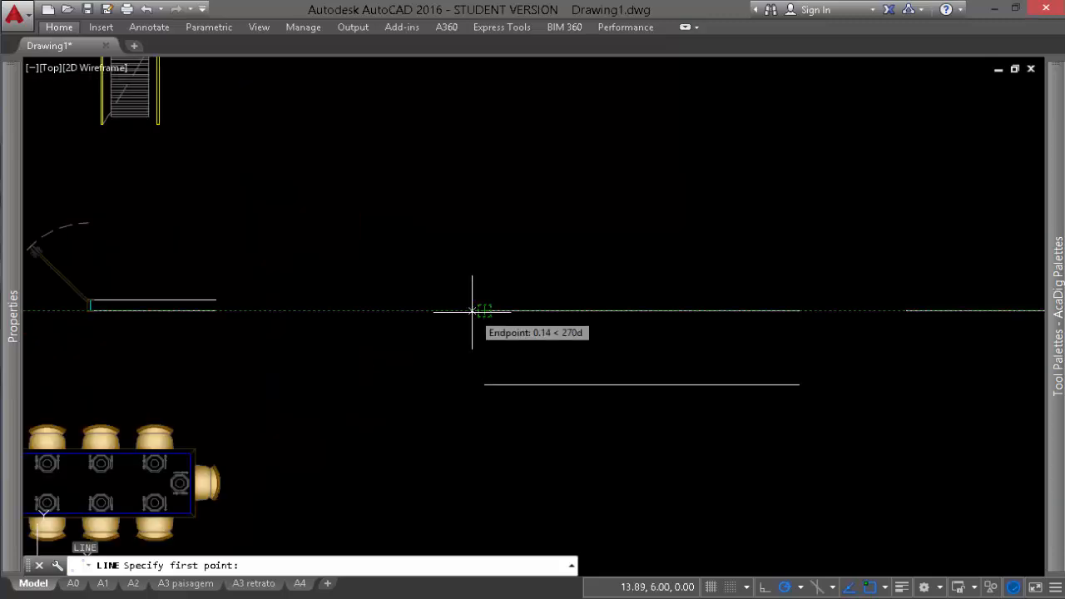
pyautogui.click(472, 313)
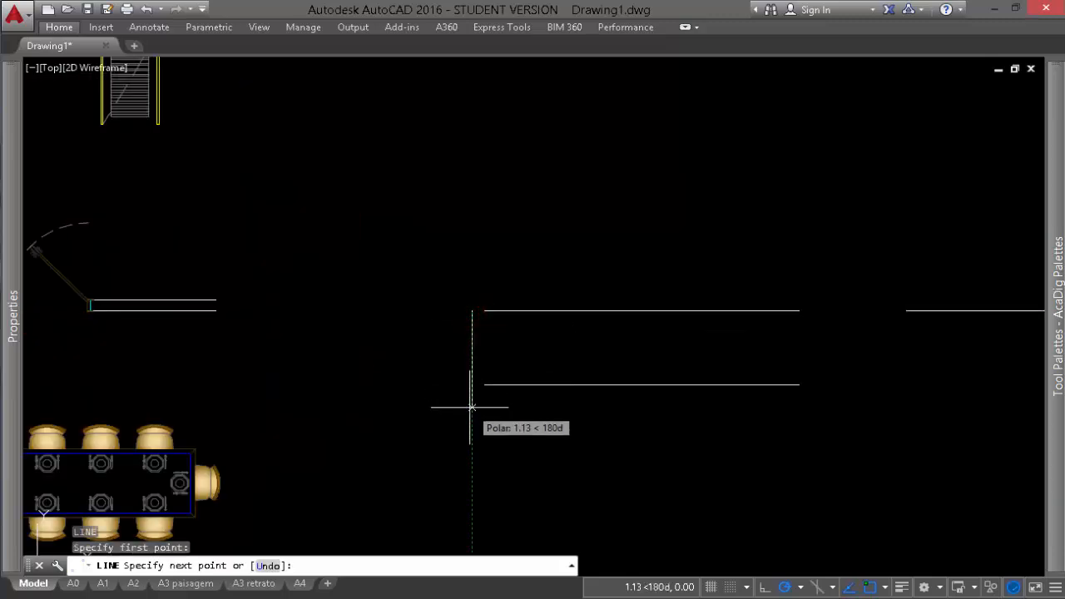
pyautogui.click(472, 406)
pyautogui.press('Return')
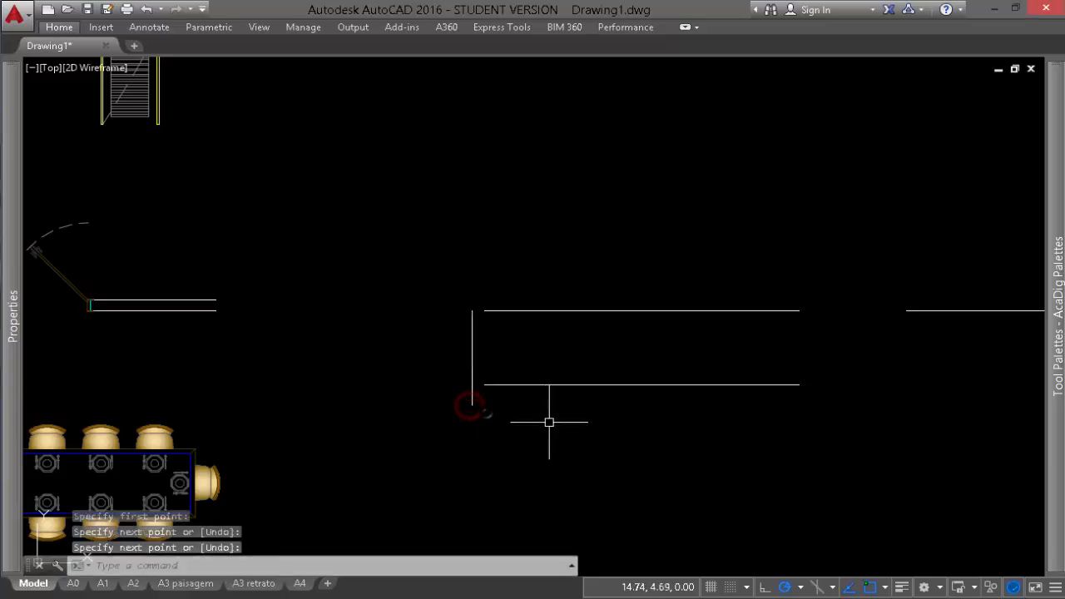
pyautogui.scroll(-4, 551, 421)
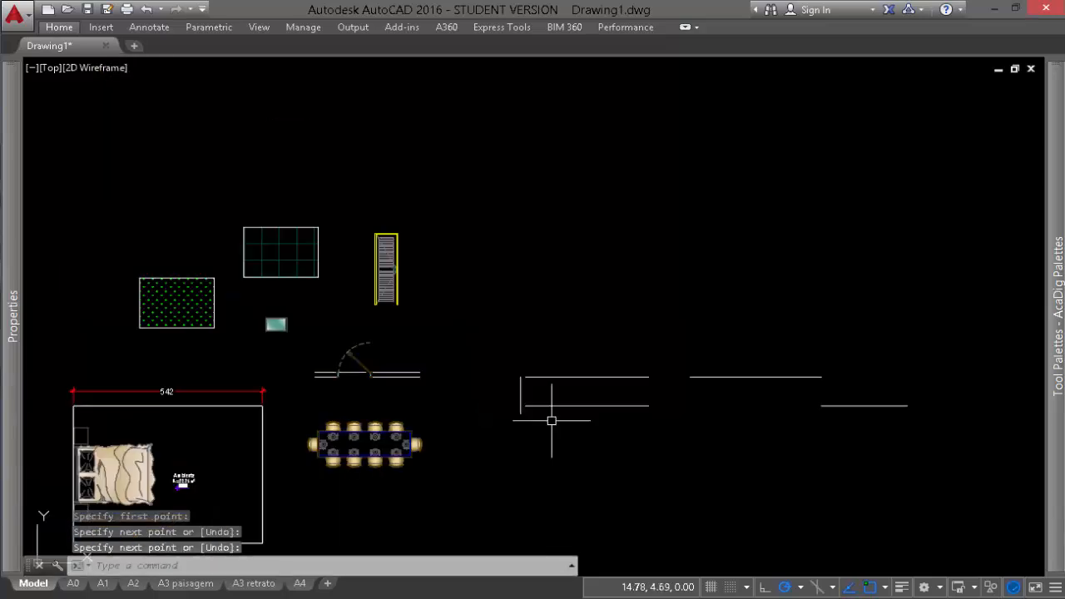
pyautogui.scroll(4, 543, 423)
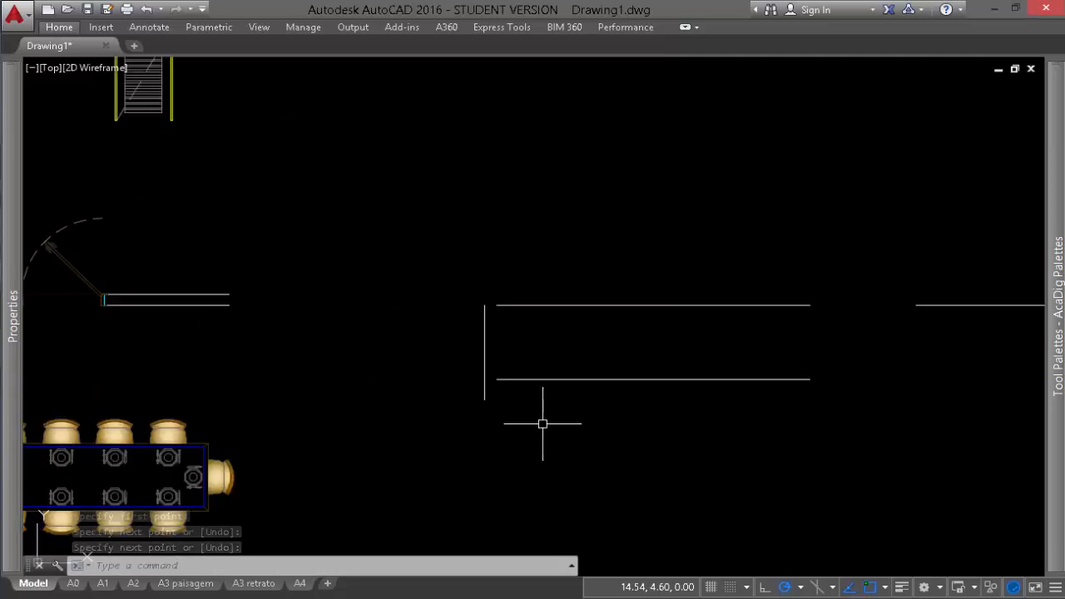
pyautogui.scroll(8, 477, 280)
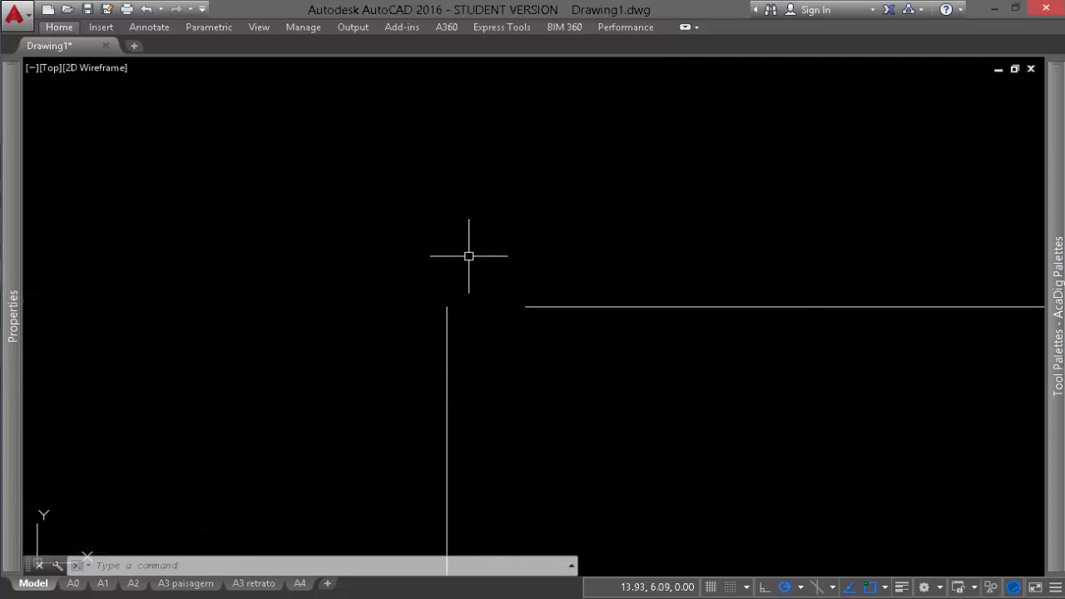
pyautogui.scroll(-5, 469, 256)
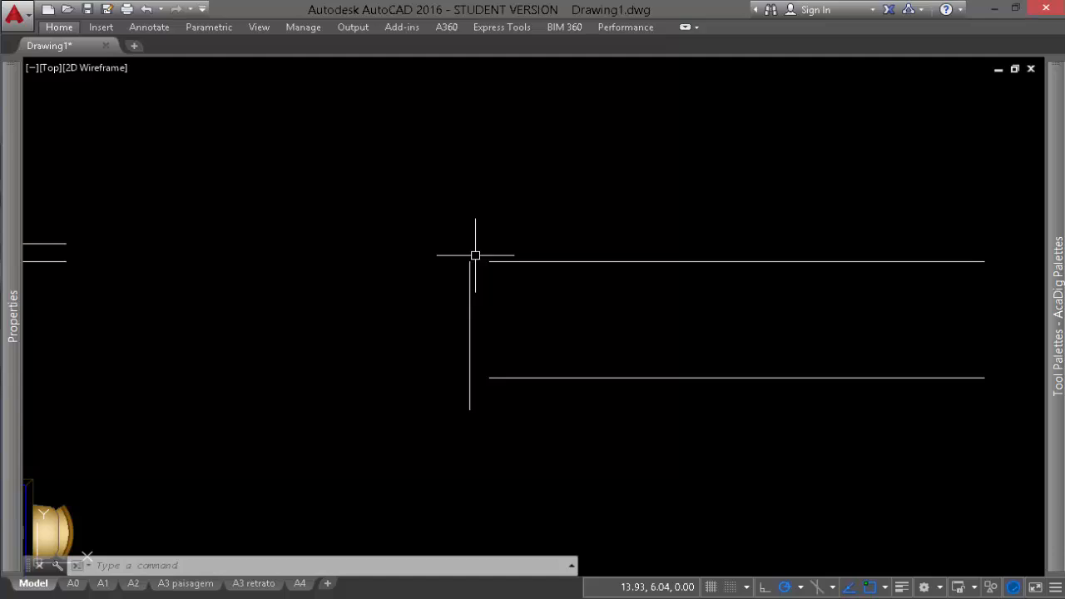
pyautogui.scroll(-5, 637, 273)
pyautogui.moveTo(660, 247); pyautogui.dragTo(690, 271, button='middle')
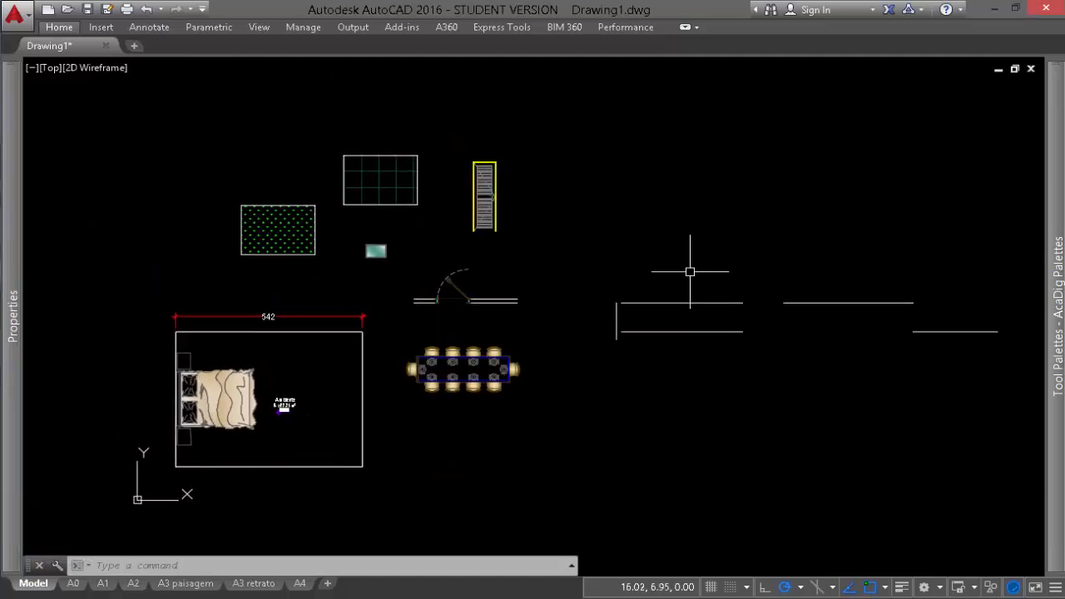